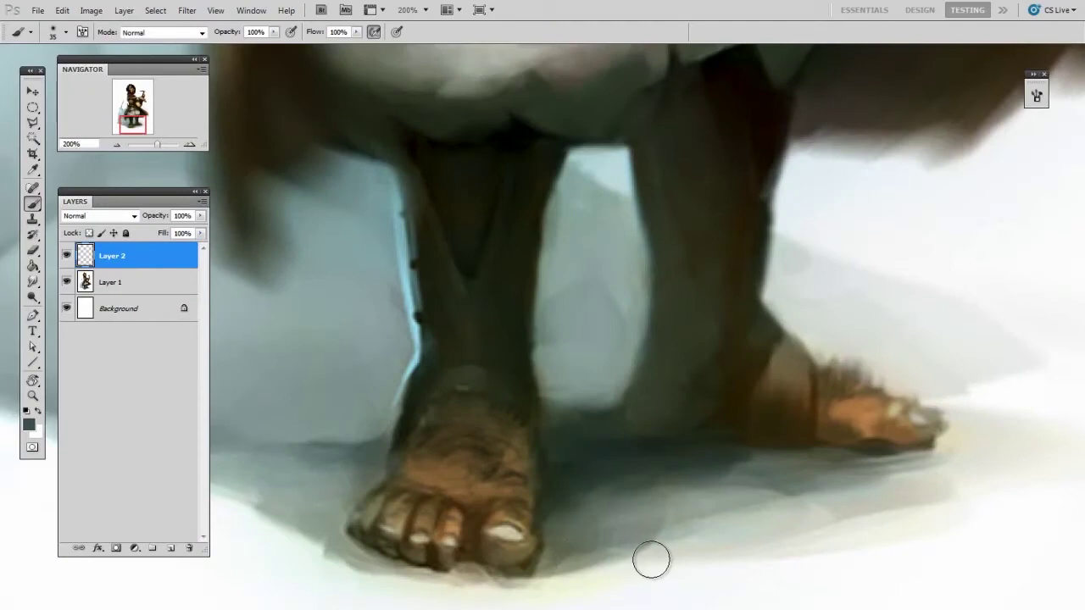
Set the foreground colour to a bright pink, #f74ba0.
drag(527, 344, 543, 361)
key(n)
drag(811, 379, 874, 262)
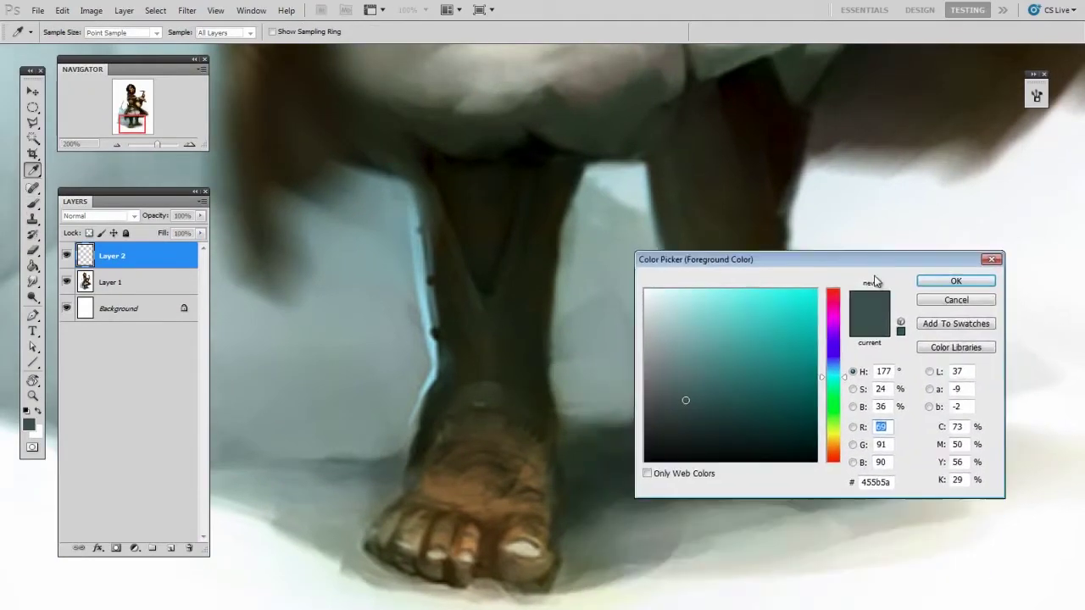
drag(844, 378, 844, 303)
click(791, 328)
click(751, 296)
click(766, 294)
click(964, 283)
Choose a hard round brush and paint the outline of a pink covering over the front leg's shin on Layer 2.
drag(533, 270, 546, 278)
right_click(664, 322)
click(914, 405)
click(528, 462)
mouse_move(430, 208)
mouse_down()
mouse_move(484, 356)
mouse_move(441, 225)
mouse_move(506, 368)
mouse_move(508, 331)
mouse_move(521, 349)
mouse_move(522, 296)
mouse_move(570, 169)
mouse_move(440, 228)
mouse_move(462, 313)
mouse_move(479, 347)
mouse_move(504, 360)
mouse_move(473, 381)
mouse_move(451, 433)
mouse_move(441, 429)
mouse_move(551, 420)
mouse_up()
Give the eraser a hard round tip and trim the pink shape into a clean curve around the front ankle.
key(e)
right_click(553, 435)
double_click(820, 517)
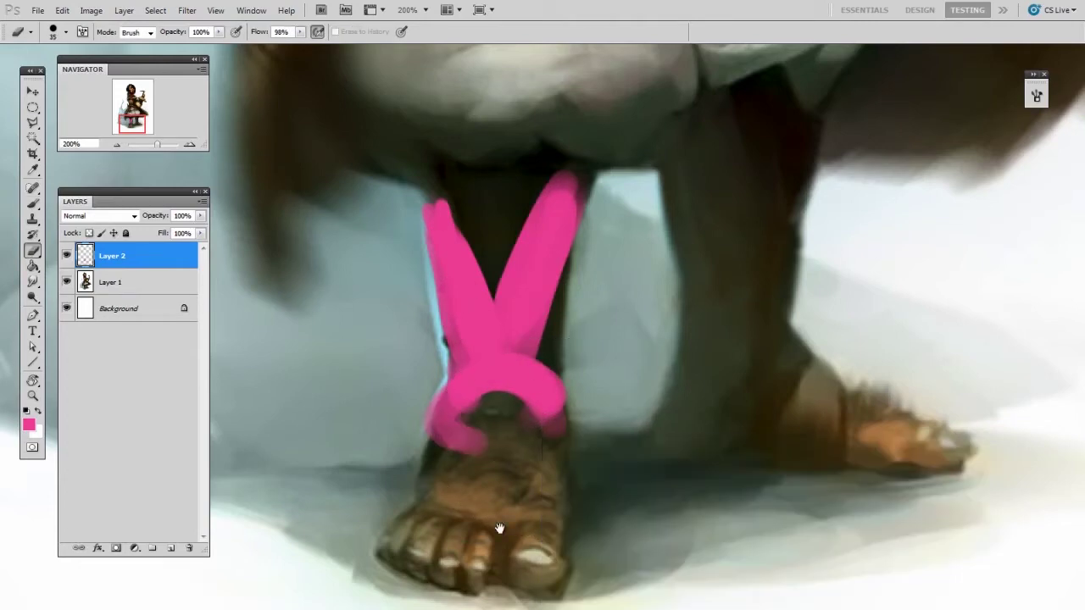
mouse_move(450, 405)
mouse_down()
mouse_move(471, 407)
mouse_move(462, 492)
mouse_up()
Fill the front shin shape with solid pink using a larger brush.
key(b)
mouse_move(544, 390)
mouse_down()
mouse_move(537, 303)
mouse_move(543, 330)
mouse_move(552, 270)
mouse_move(530, 346)
mouse_move(514, 300)
mouse_up()
mouse_move(462, 343)
mouse_down()
mouse_move(451, 367)
mouse_move(463, 325)
mouse_up()
key(])
key(])
mouse_move(489, 261)
mouse_down()
mouse_move(453, 254)
mouse_move(508, 247)
mouse_up()
Erase the front shape's upper edge into a curve below the knee and fill the remaining gap with pink.
key(e)
mouse_move(457, 180)
mouse_down()
mouse_move(538, 169)
mouse_move(468, 204)
mouse_up()
drag(537, 167, 496, 202)
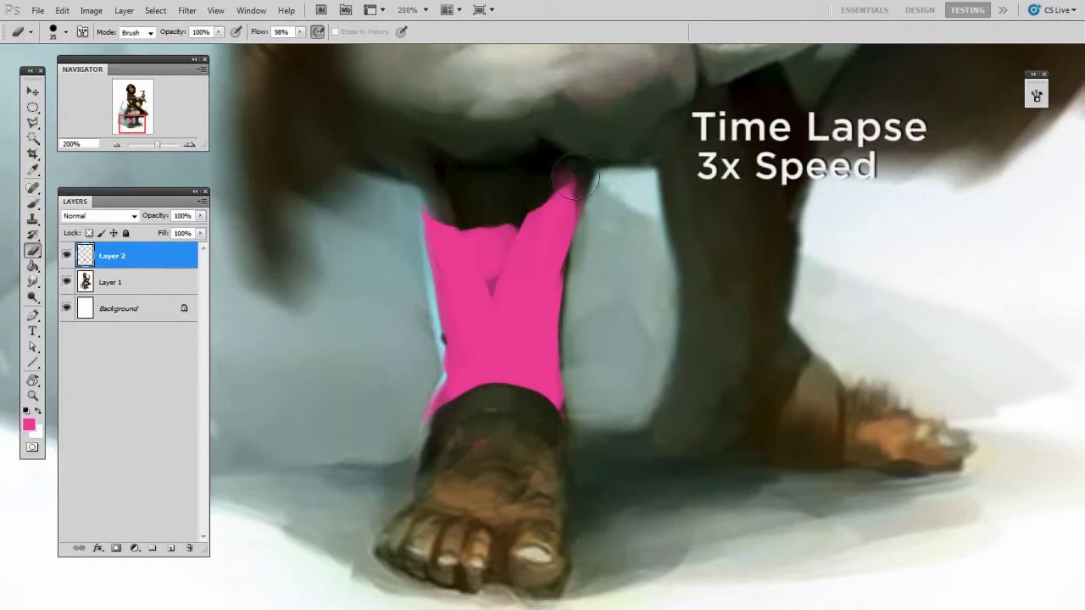
drag(573, 176, 544, 201)
key(b)
drag(493, 295, 463, 355)
Block in a matching pink shape on the back leg, starting from a curved band below the knee.
drag(670, 221, 591, 219)
key([)
key([)
key([)
drag(597, 206, 707, 200)
drag(634, 208, 644, 309)
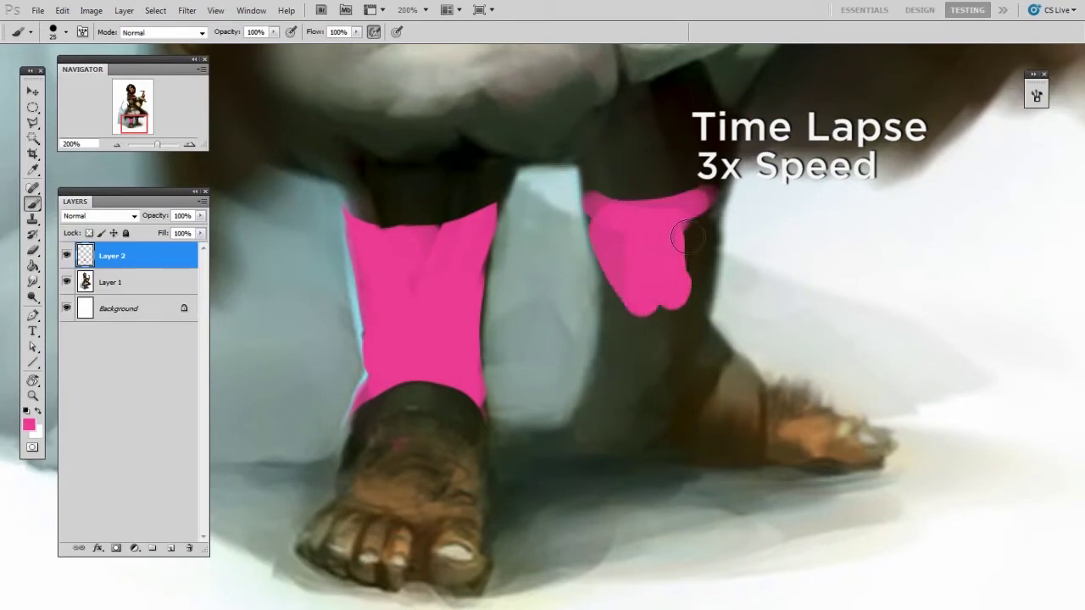
key(])
drag(696, 203, 717, 284)
mouse_move(606, 254)
mouse_down()
mouse_move(602, 373)
mouse_move(706, 278)
mouse_up()
Trim the back shape's outer edges and extend it down to a pointed end over the ankle.
key(e)
drag(744, 190, 734, 285)
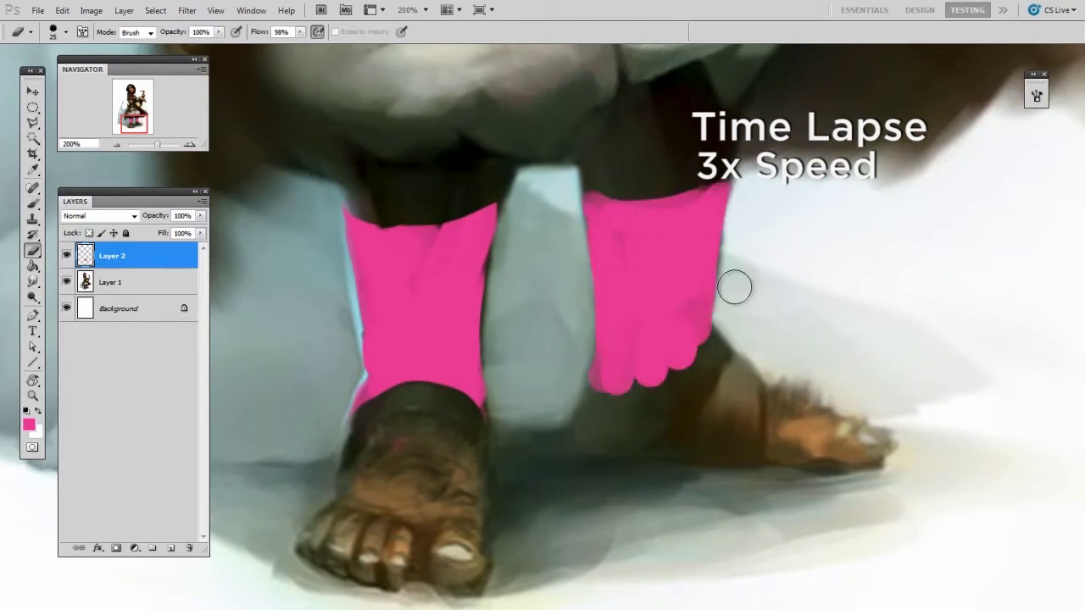
key(b)
drag(705, 346, 662, 412)
key(e)
drag(752, 343, 674, 432)
drag(570, 382, 623, 443)
Refine the upper edges of the pink shapes on both legs with a 15 px brush.
key(b)
key([)
key([)
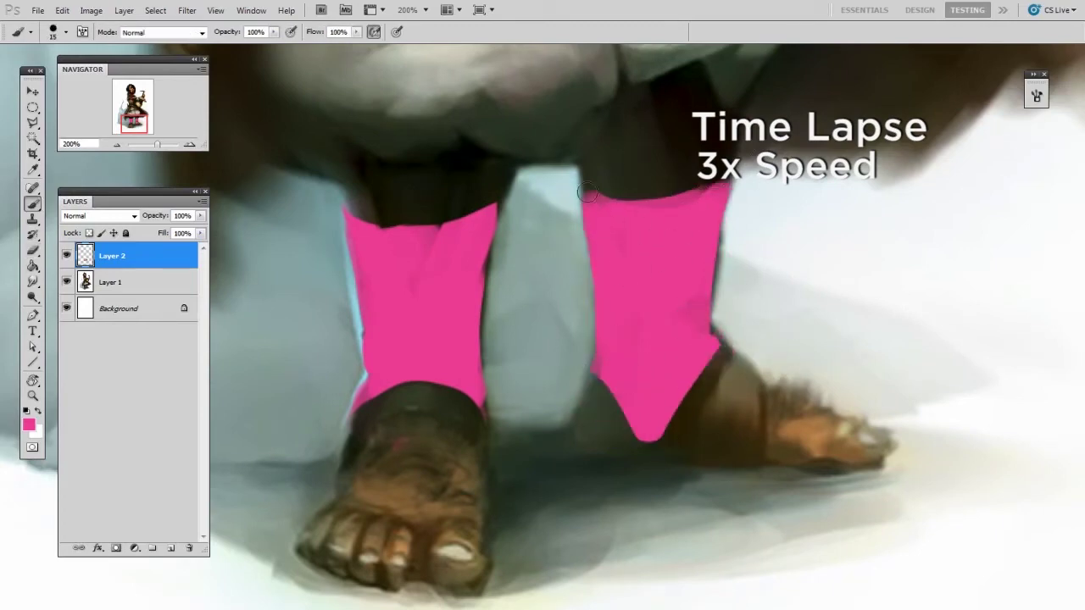
drag(588, 195, 604, 198)
drag(628, 205, 725, 190)
key(e)
key(b)
drag(407, 238, 453, 246)
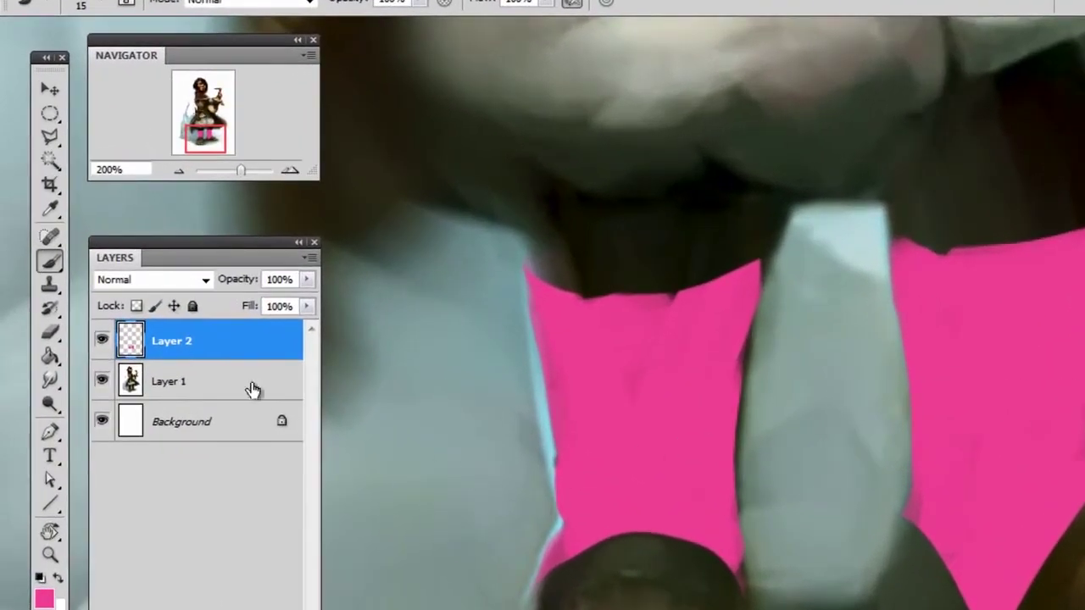
Lock the transparent pixels of Layer 2 and choose a 40 px brush for painting inside the shapes.
click(136, 306)
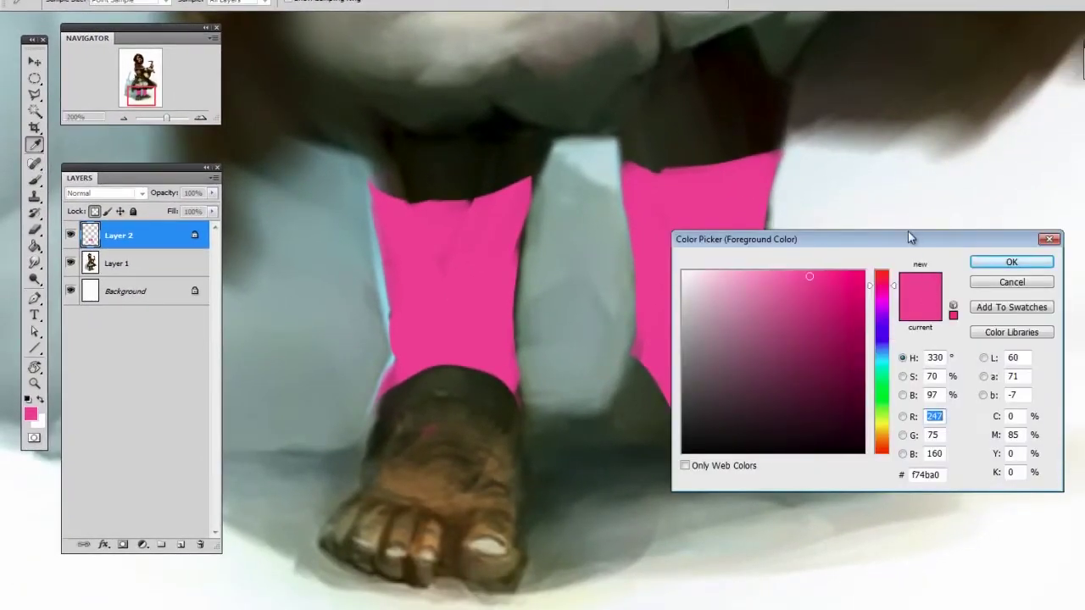
click(1011, 284)
key(ctrl+minus)
key(ctrl+minus)
drag(806, 101, 822, 218)
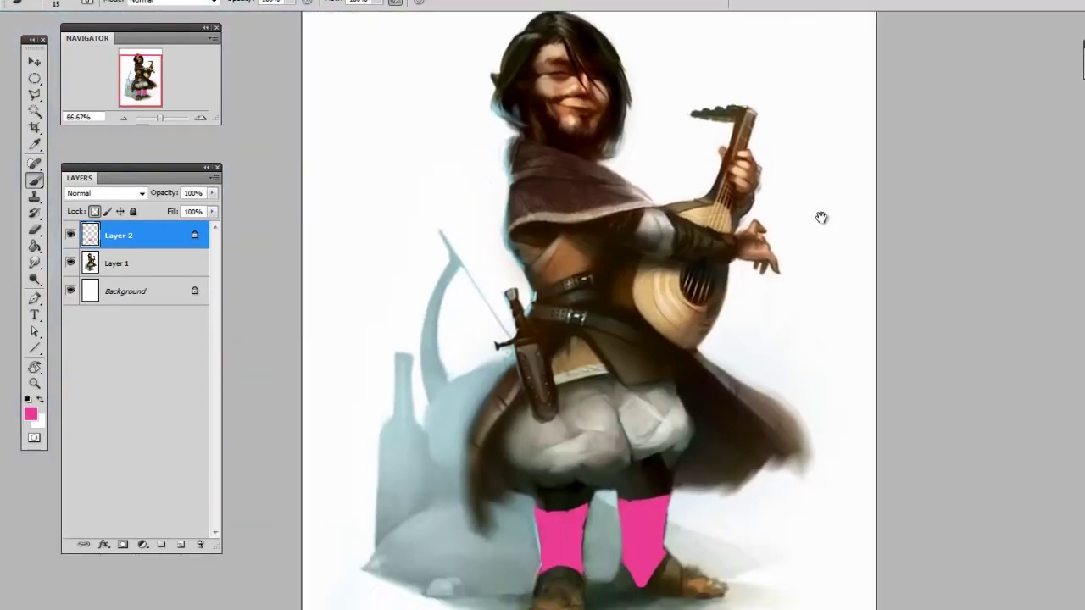
drag(812, 356, 816, 271)
right_click(713, 304)
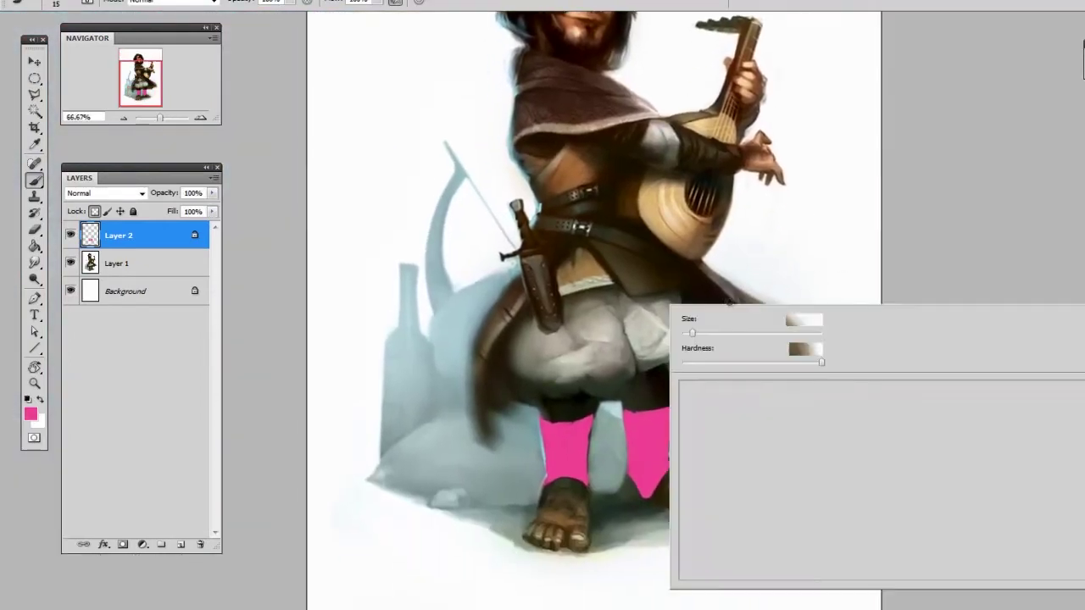
click(919, 394)
key(Return)
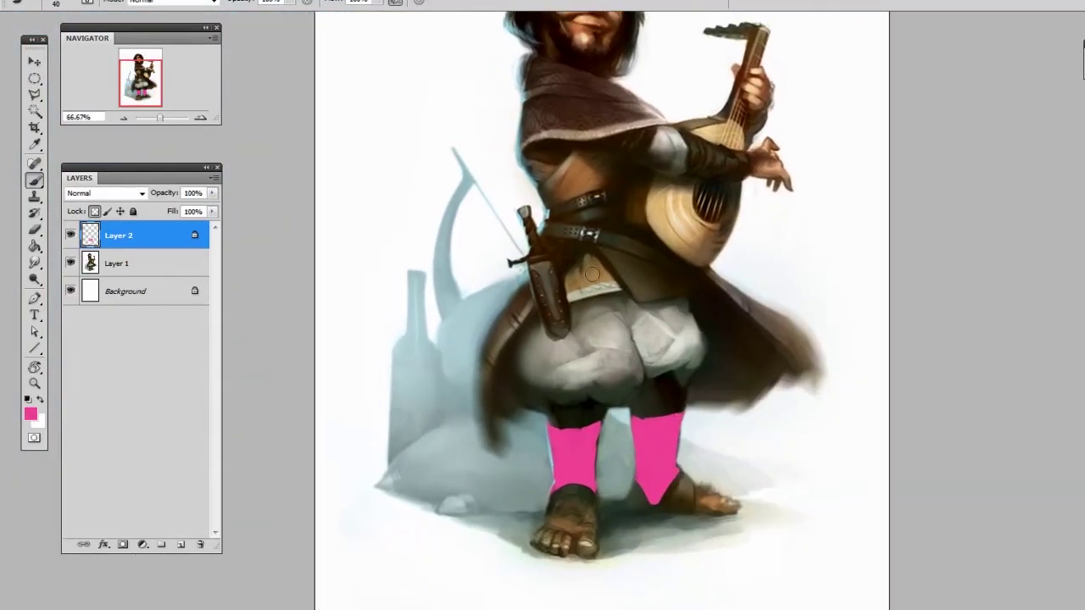
Repaint both pink shin shapes with a flat tan using a very large brush.
key(])
key(])
key(])
key(])
key(])
key(])
key(])
key(])
key(])
key(])
key(])
drag(589, 448, 578, 458)
key(])
key(])
key(])
key(])
key(])
key(])
key(])
key(])
drag(666, 468, 569, 479)
Sample a dark brown from the figure and softly shade the upper and inner edges of both tan shapes.
key([)
key([)
key([)
key([)
key([)
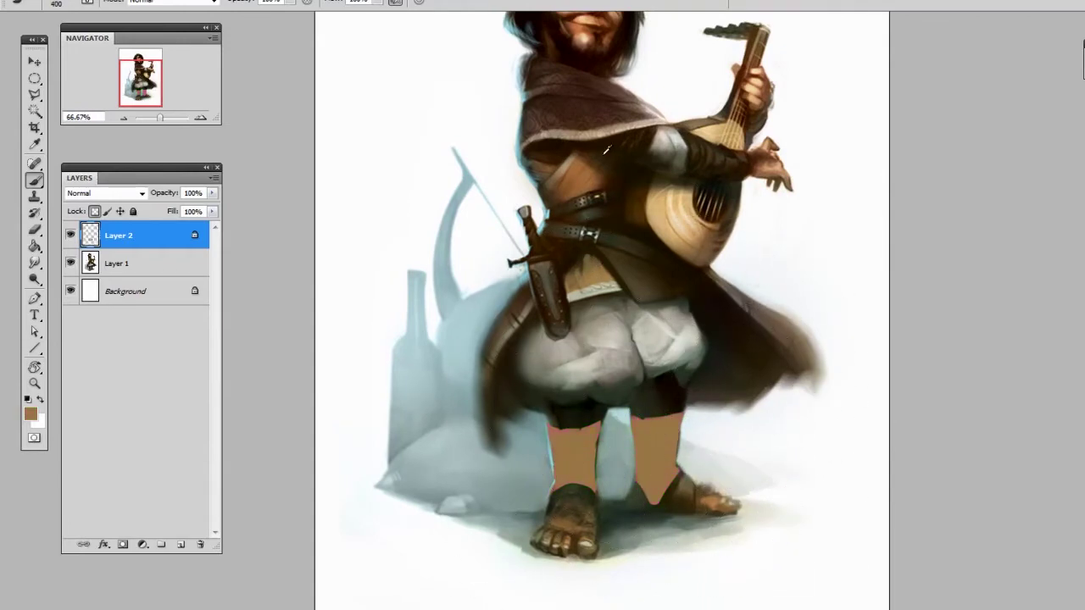
alt+click(638, 206)
key([)
key([)
mouse_move(652, 403)
mouse_down()
mouse_move(594, 356)
mouse_move(648, 360)
mouse_up()
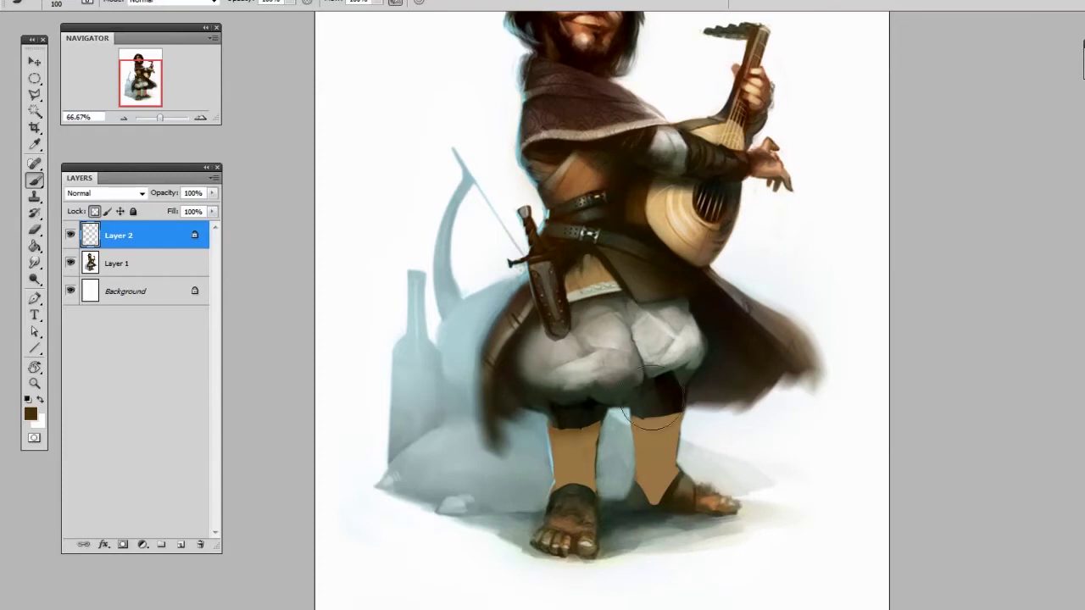
key([)
key([)
mouse_move(593, 389)
mouse_down()
mouse_move(670, 415)
mouse_move(648, 424)
mouse_up()
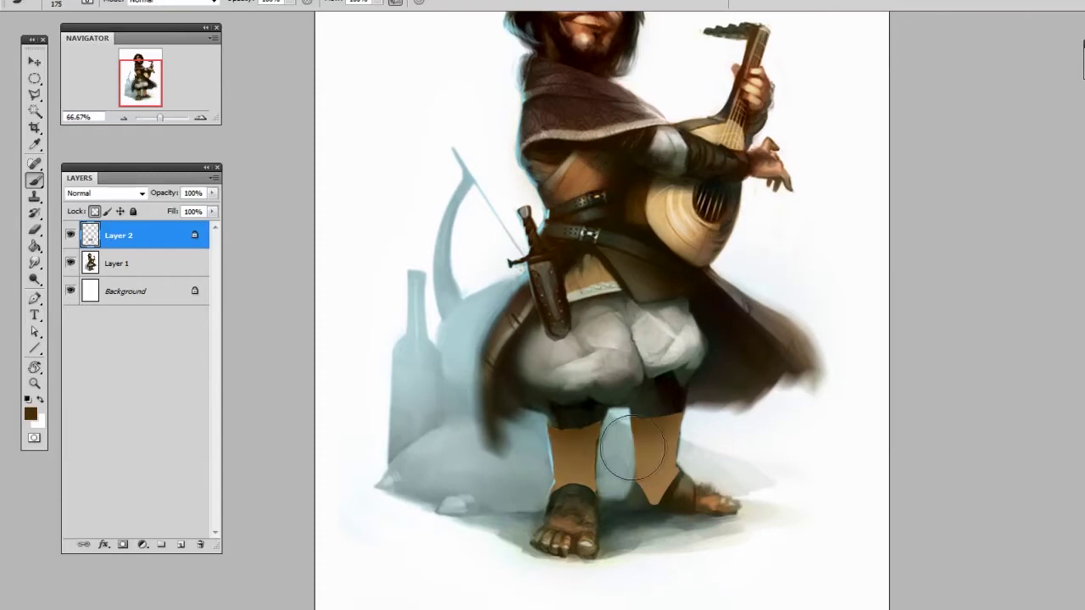
key(bracketleft)
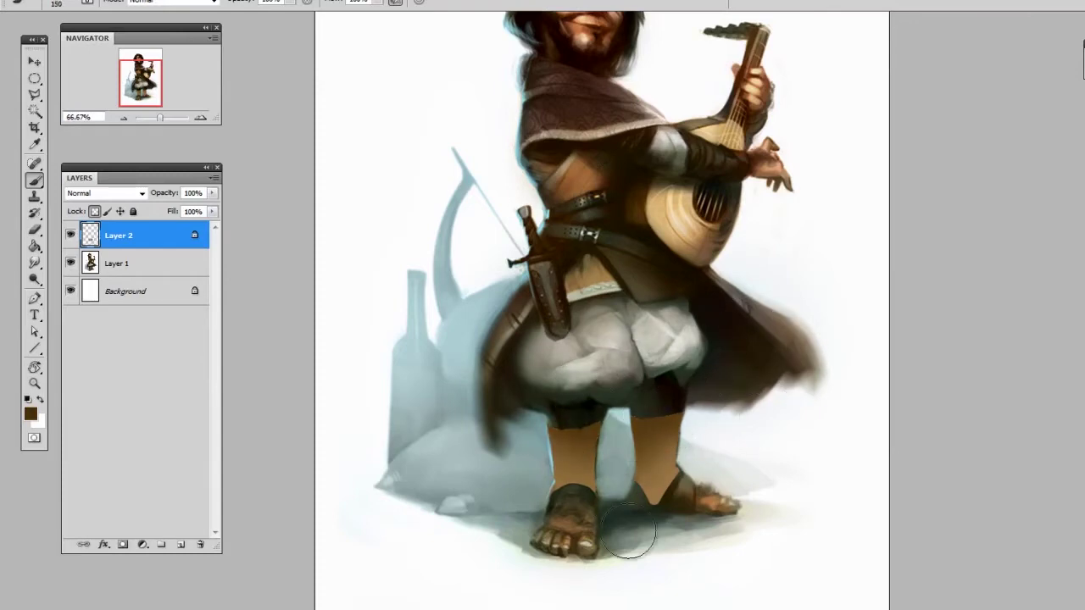
key(bracketright)
key(bracketright)
Switch to a 35 px brush and paint sampled clothing tones as a lighter area on the front shape's lower part.
right_click(658, 424)
double_click(933, 507)
alt+click(599, 265)
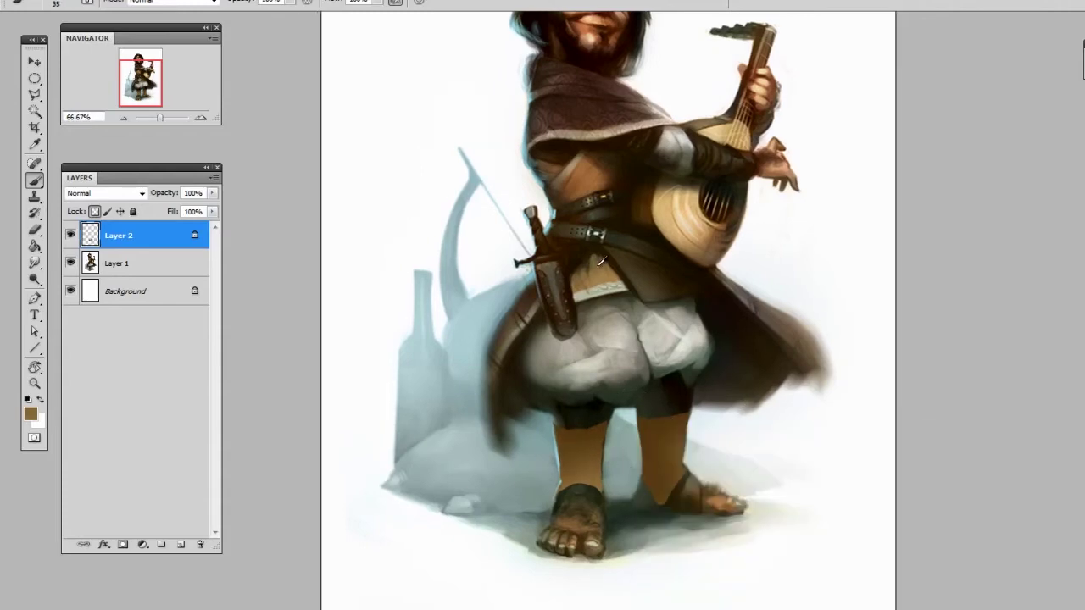
key(bracketright)
alt+click(668, 294)
drag(594, 495, 573, 514)
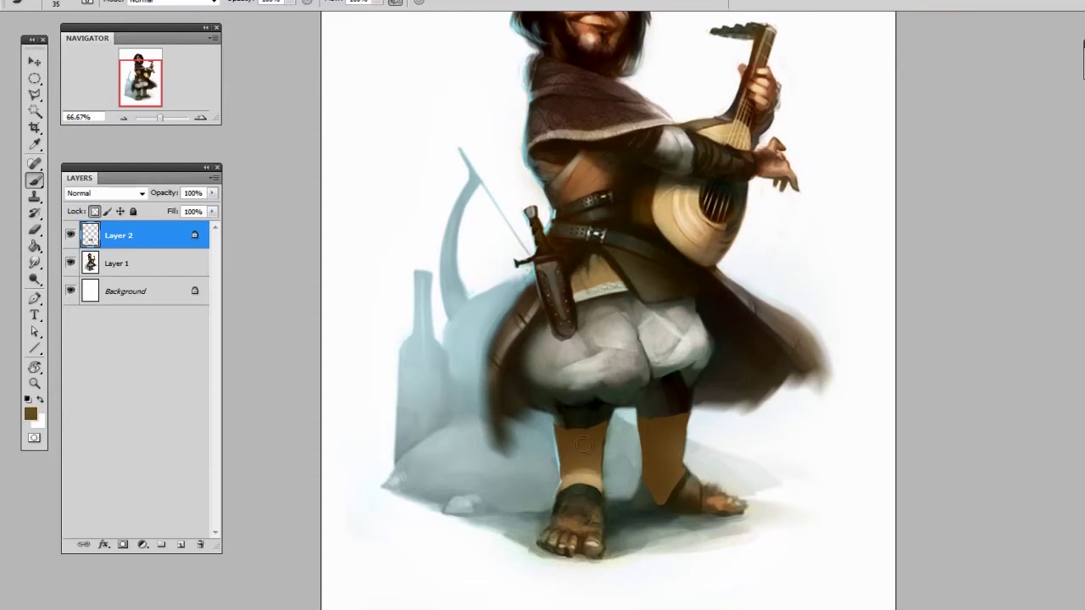
mouse_move(568, 475)
mouse_down()
mouse_move(598, 478)
mouse_move(581, 473)
mouse_up()
Blend sampled tan over the front shin shape with a different, larger brush to round its form.
alt+click(584, 483)
key(bracketright)
key(bracketright)
key(bracketright)
key(bracketright)
right_click(587, 437)
click(840, 521)
drag(516, 583, 521, 597)
alt+click(584, 480)
drag(604, 446, 603, 495)
Sample tones from the front shin shape and smooth the shading between its centre and outer edge.
key(bracketright)
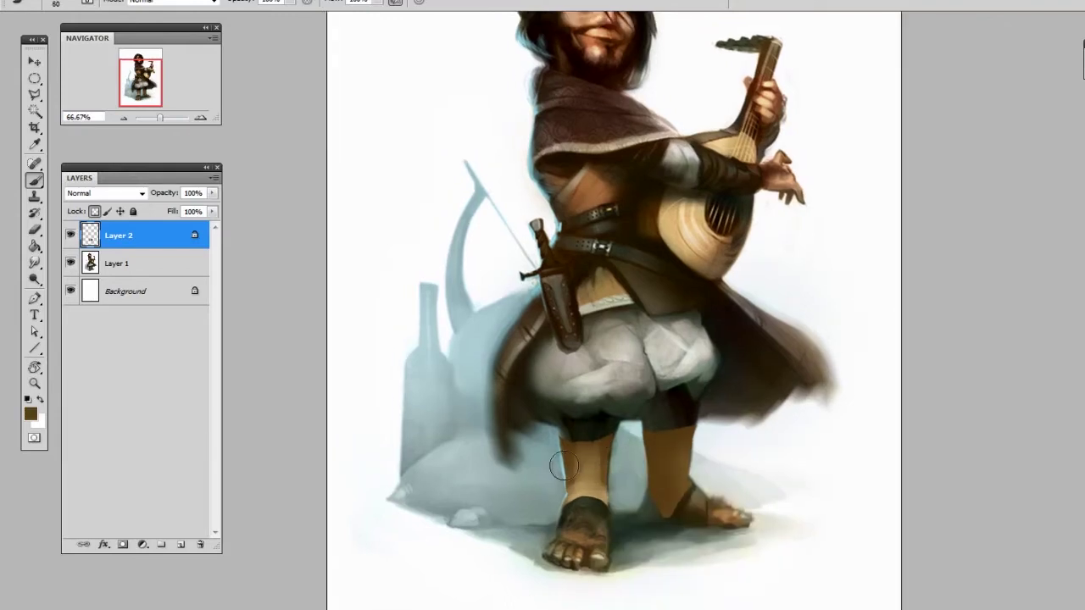
alt+click(603, 468)
alt+click(578, 486)
drag(584, 475, 589, 460)
drag(654, 354, 658, 292)
alt+click(577, 392)
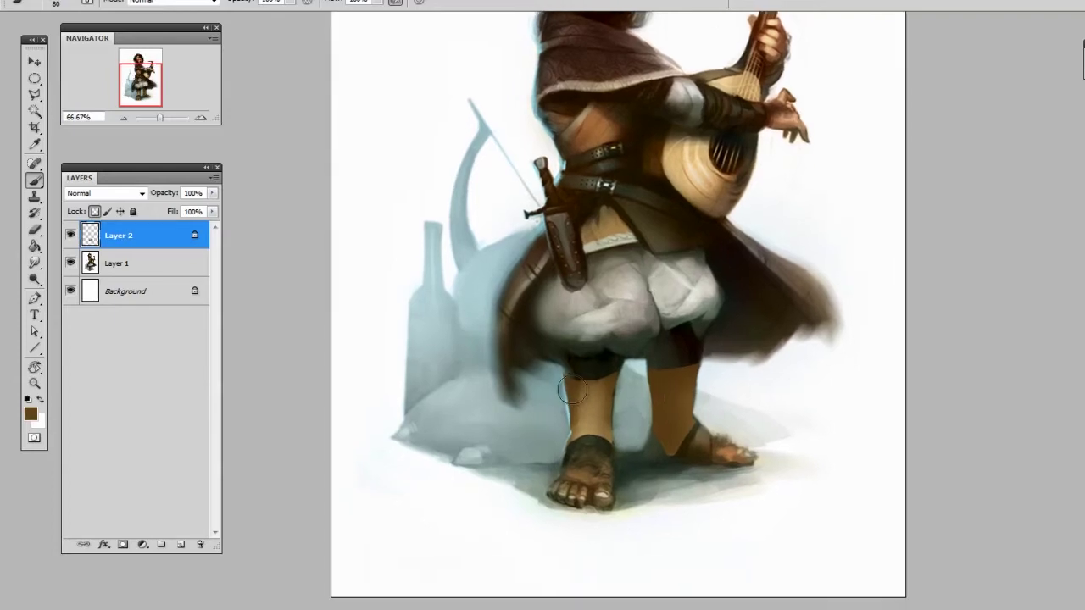
key(bracketleft)
key(bracketleft)
key(bracketleft)
Brighten the outer side of the back shin shape with tan sampled from the front one and blend the transition.
alt+click(600, 397)
key(bracketright)
key(bracketright)
key(bracketright)
key(bracketright)
key(bracketright)
key(bracketright)
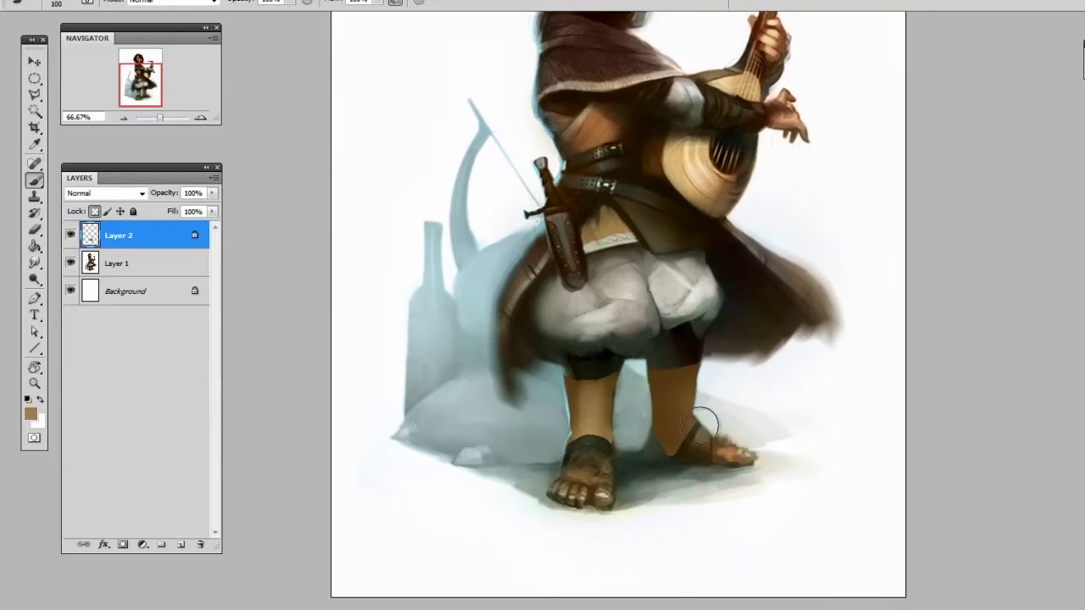
drag(702, 419, 689, 357)
alt+click(676, 421)
drag(677, 413, 690, 379)
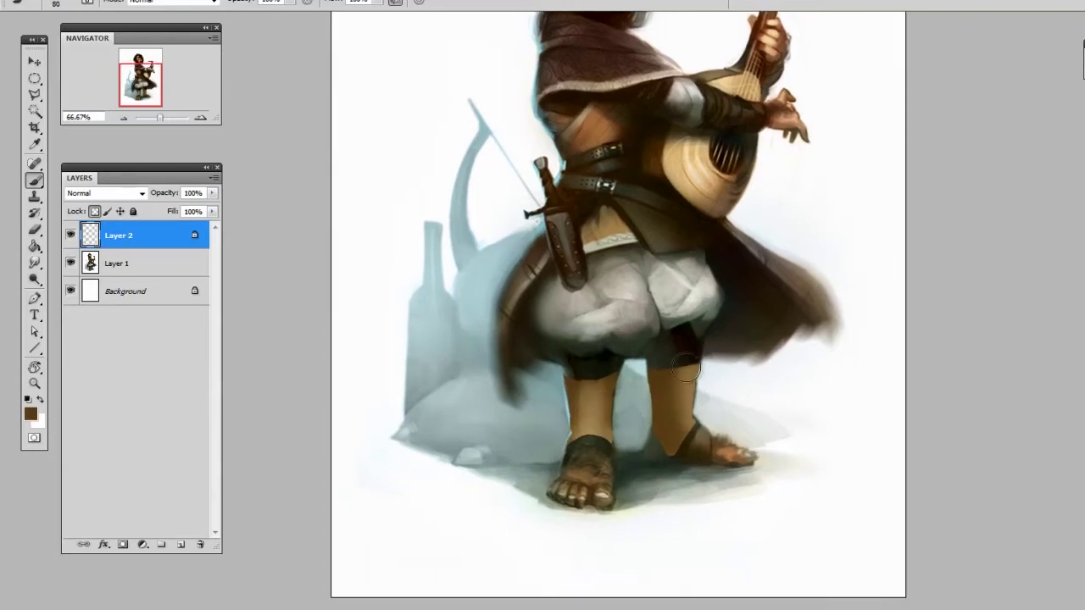
Sample browns around the back shin shape and refine the shading along its inner side and lower end.
alt+click(693, 367)
mouse_move(644, 428)
mouse_down()
mouse_move(652, 386)
mouse_move(653, 415)
mouse_up()
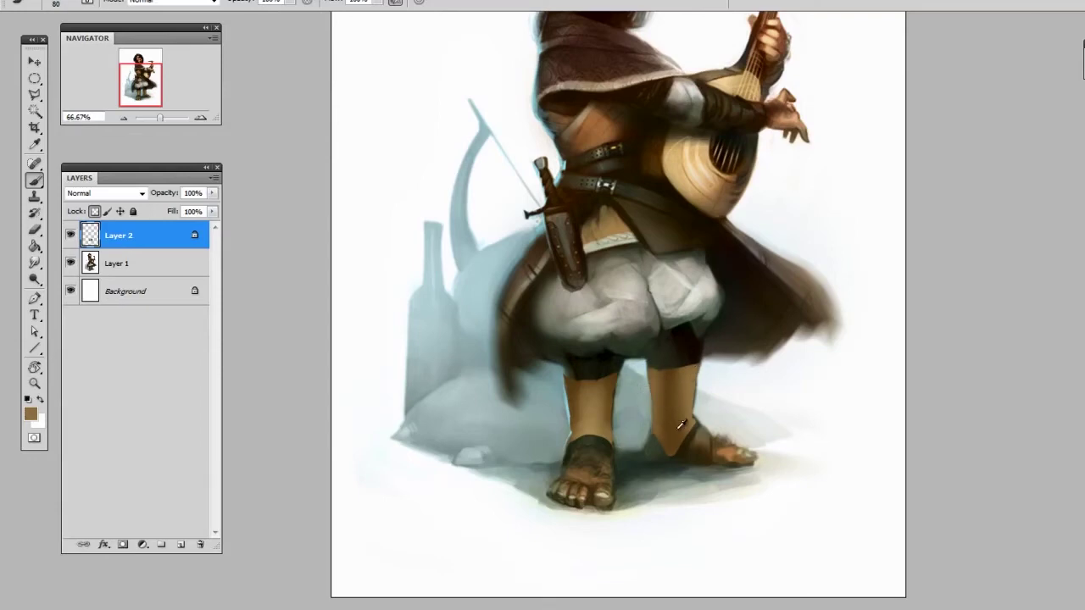
alt+click(683, 426)
drag(839, 247, 829, 276)
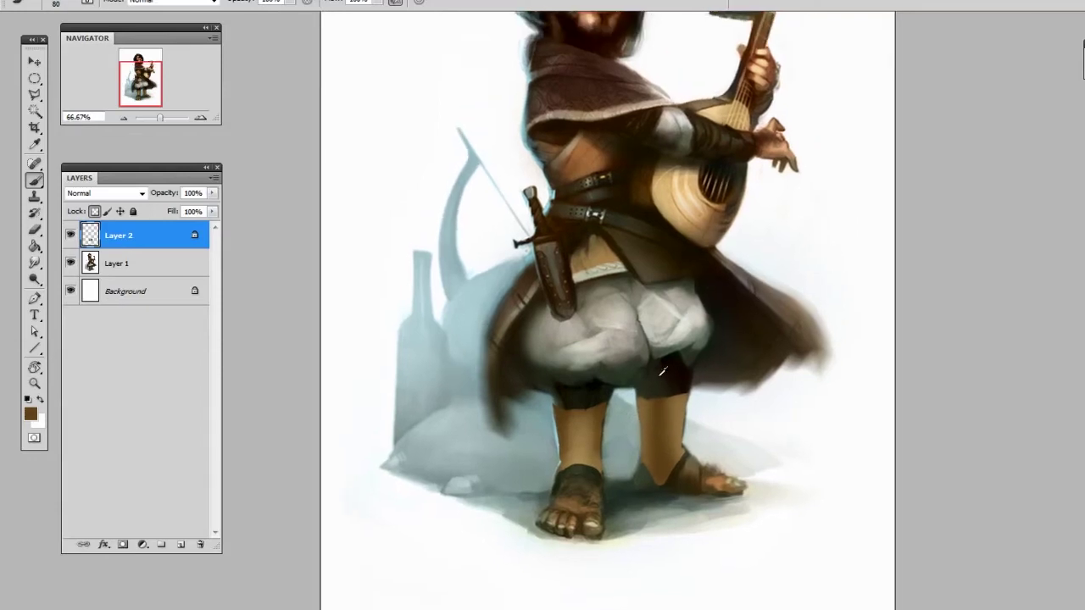
Sample near-black from the area above the back shin and subtly darken both shapes with a very large brush.
alt+click(665, 369)
key(bracketright)
key(bracketright)
key(bracketright)
key(bracketright)
key(bracketright)
key(bracketright)
key(bracketright)
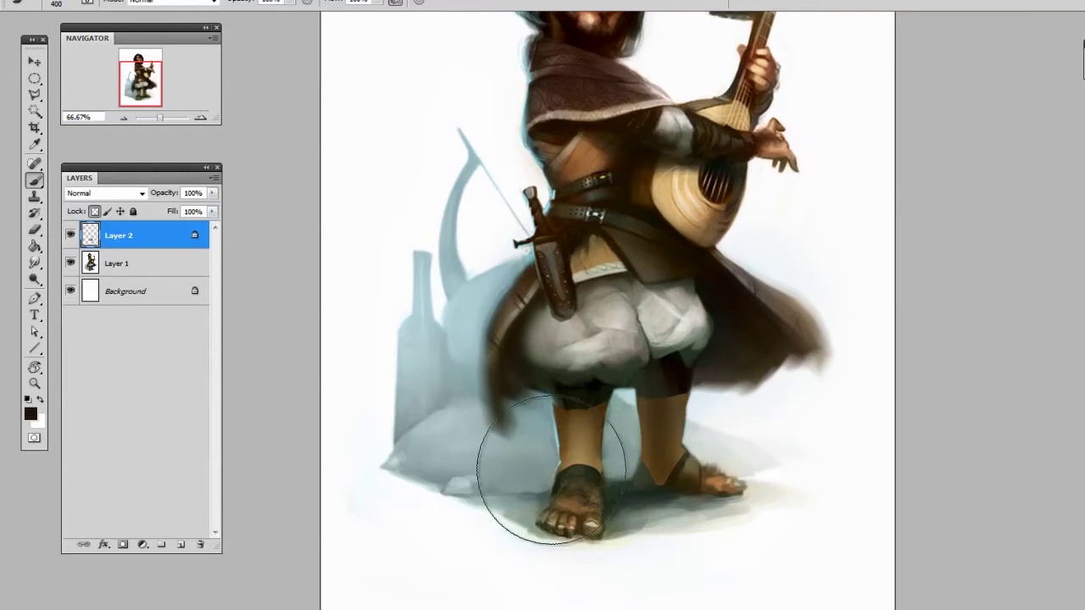
key(bracketright)
key(bracketright)
drag(924, 343, 909, 355)
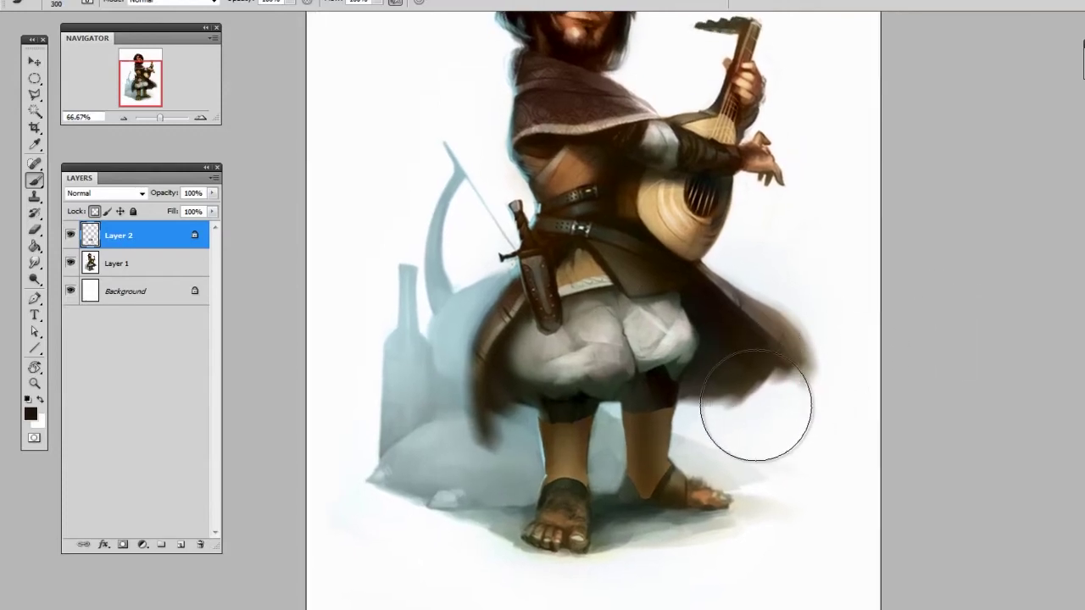
Sample the brown at the lower end of the front shin shape and switch to a much smaller brush.
alt+click(578, 473)
key(bracketleft)
key(bracketleft)
key(bracketleft)
key(bracketleft)
key(bracketleft)
key(bracketleft)
key(bracketleft)
key(bracketleft)
key(bracketleft)
key(bracketleft)
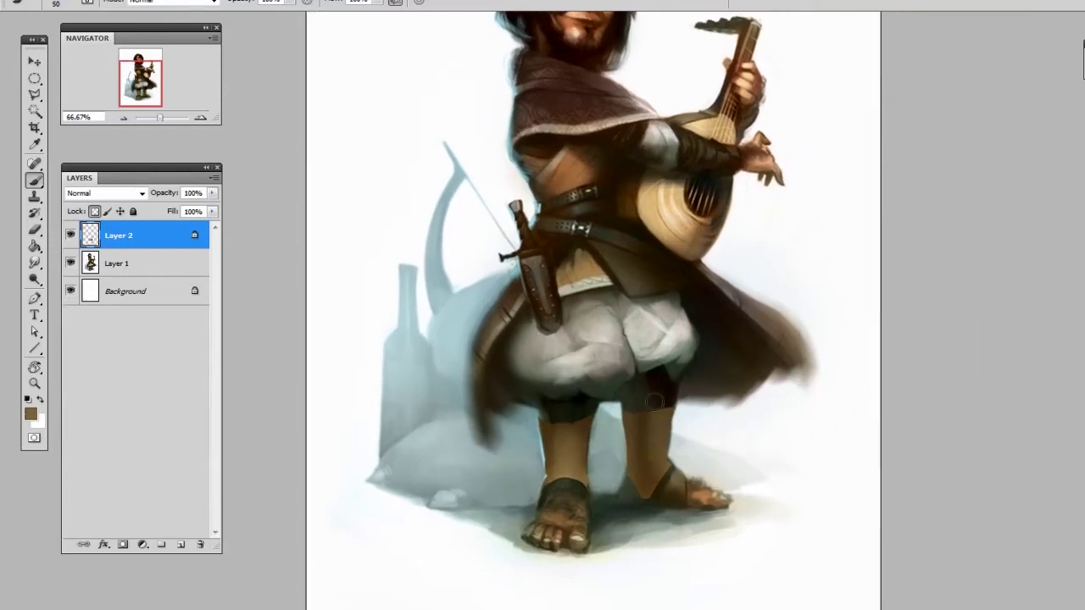
drag(871, 353, 867, 259)
key(ctrl+plus)
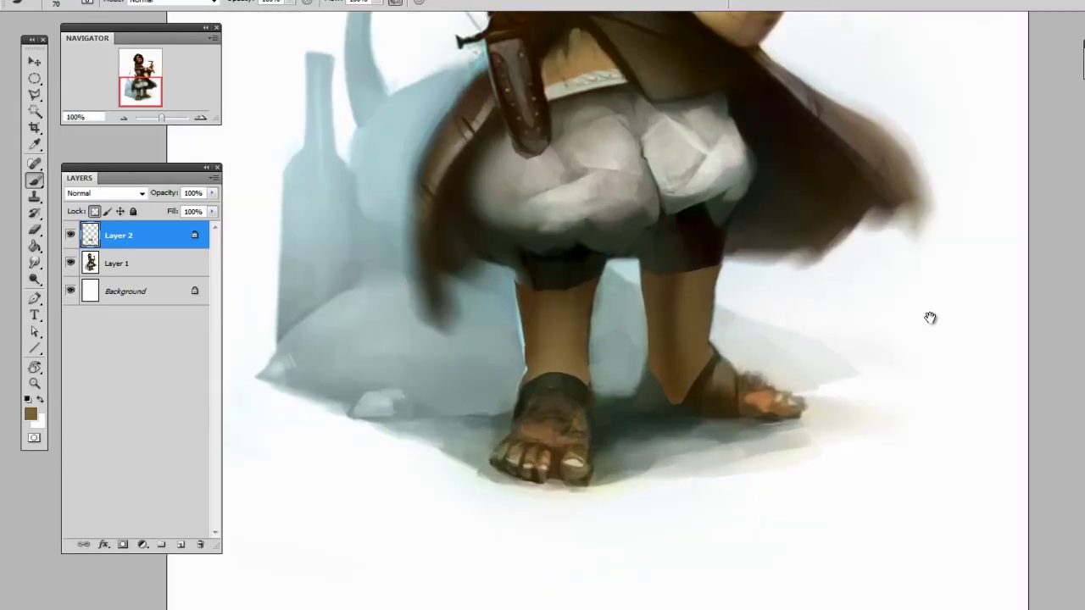
drag(930, 317, 909, 333)
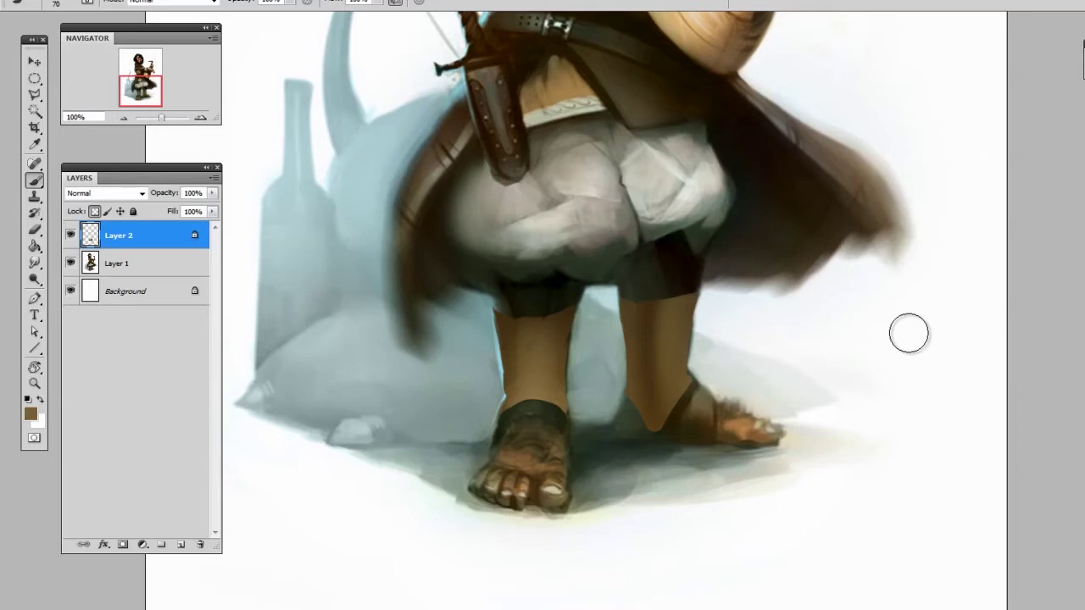
Add a new layer above the shin shapes, set its blend mode to Multiply and clip it to Layer 2.
click(181, 544)
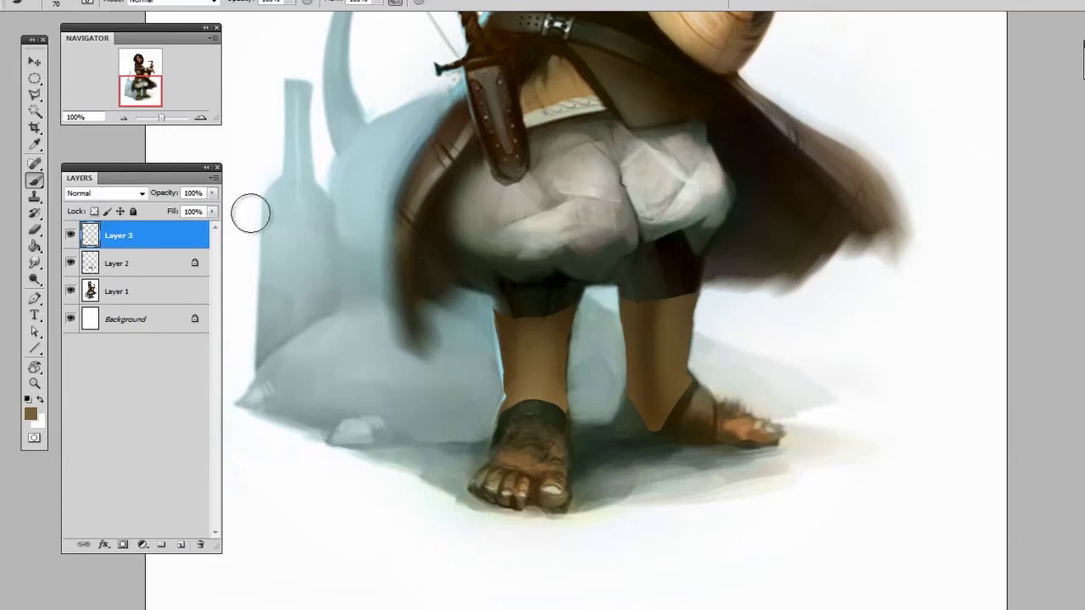
click(110, 193)
click(125, 254)
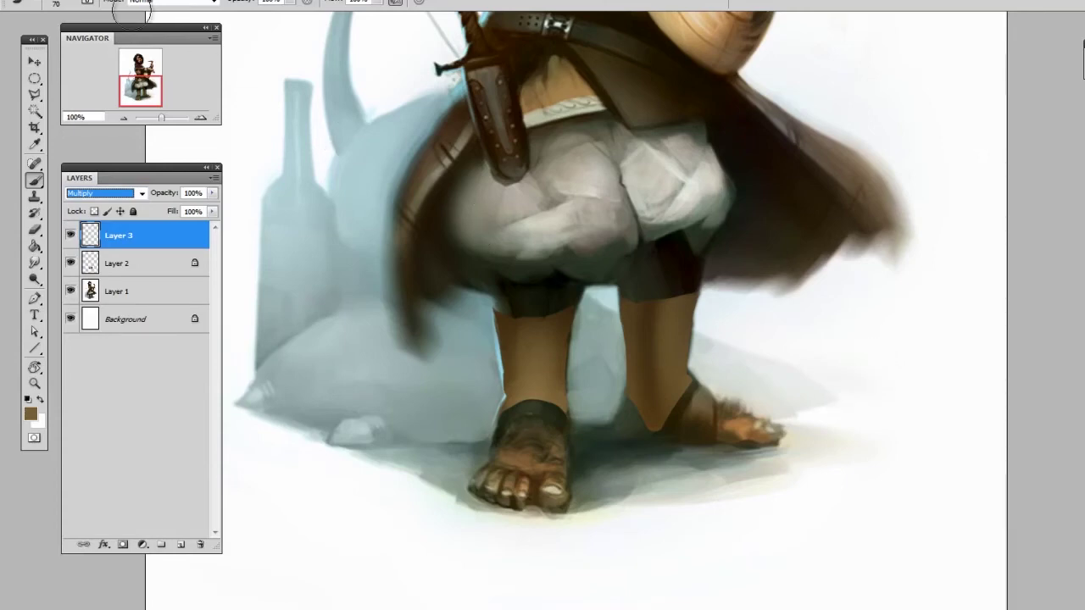
click(212, 1)
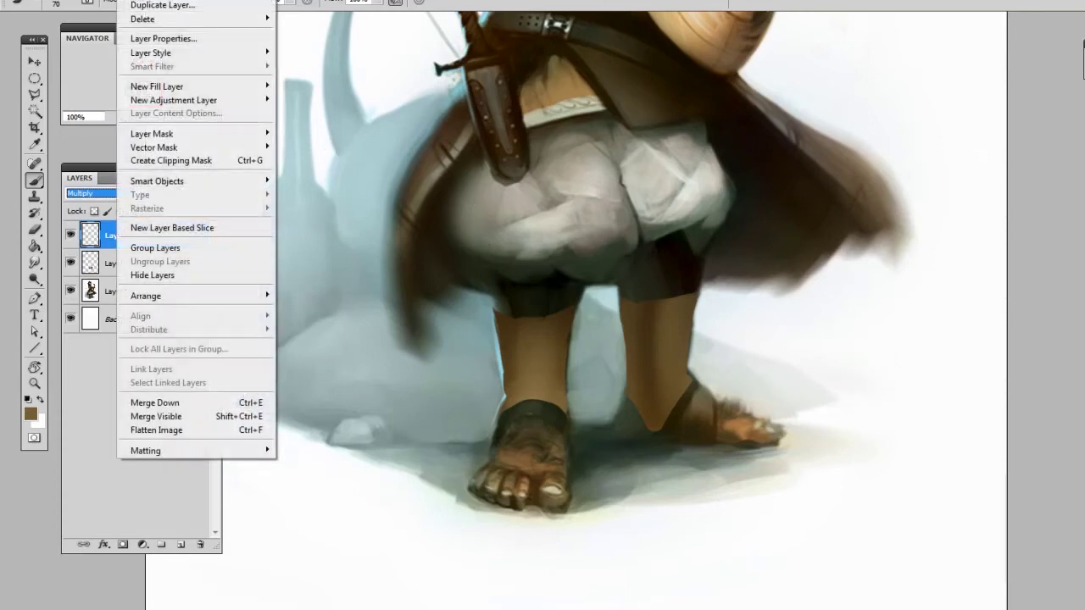
click(242, 162)
Choose the hard round 35 px brush preset and paint darker wrapping bands across the lower part of both shins, tidying them with the Eraser.
right_click(725, 361)
click(969, 445)
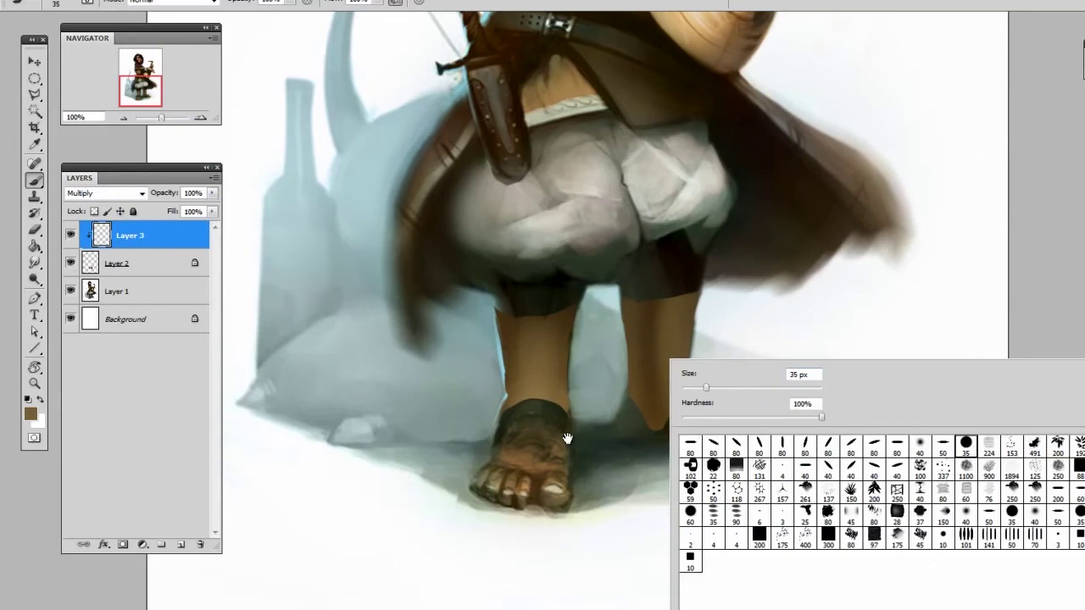
drag(568, 438, 609, 436)
key(ctrl+plus)
drag(820, 361, 821, 379)
mouse_move(512, 371)
mouse_down()
mouse_move(657, 347)
mouse_move(515, 397)
mouse_move(607, 425)
mouse_move(594, 337)
mouse_move(502, 397)
mouse_move(614, 425)
mouse_move(562, 384)
mouse_move(594, 352)
mouse_move(512, 387)
mouse_move(521, 412)
mouse_move(593, 422)
mouse_move(501, 412)
mouse_move(635, 412)
mouse_move(505, 395)
mouse_move(641, 371)
mouse_up()
key(e)
key(b)
key(e)
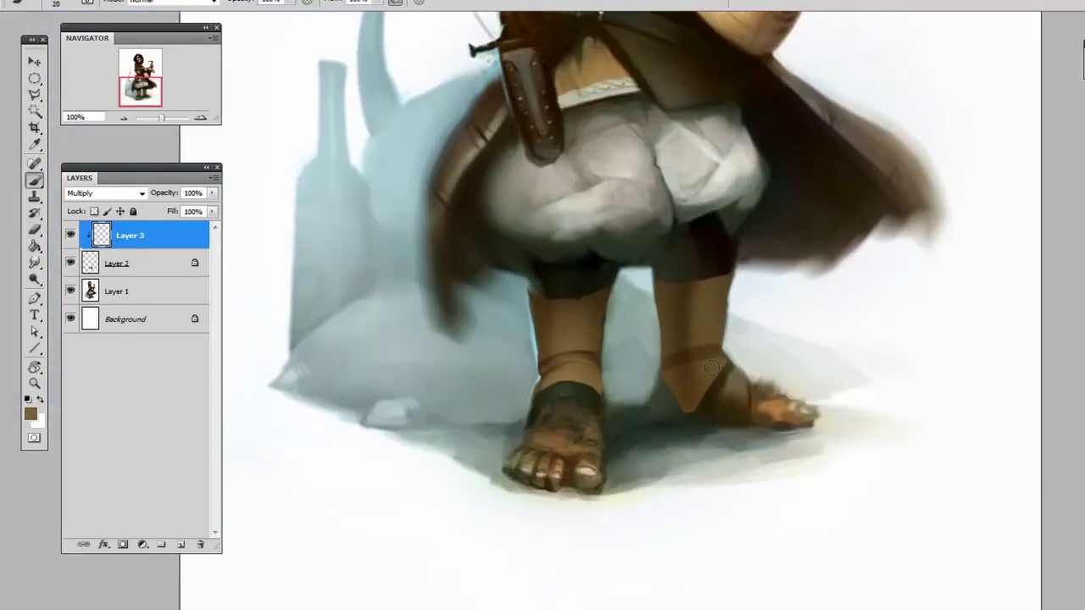
Paint thin crossing strap lines around the upper part of the shins with a finer brush.
key(e)
key(b)
key(bracketright)
key(bracketleft)
key(bracketleft)
key(bracketleft)
drag(662, 292, 726, 305)
drag(661, 320, 726, 317)
key(bracketright)
key(bracketright)
key(bracketright)
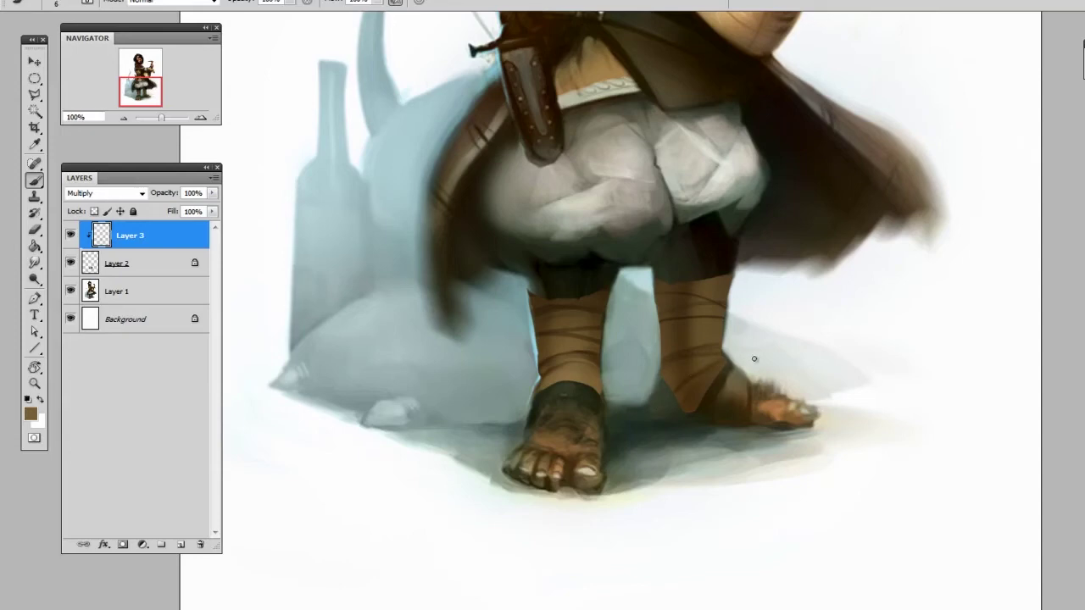
key(e)
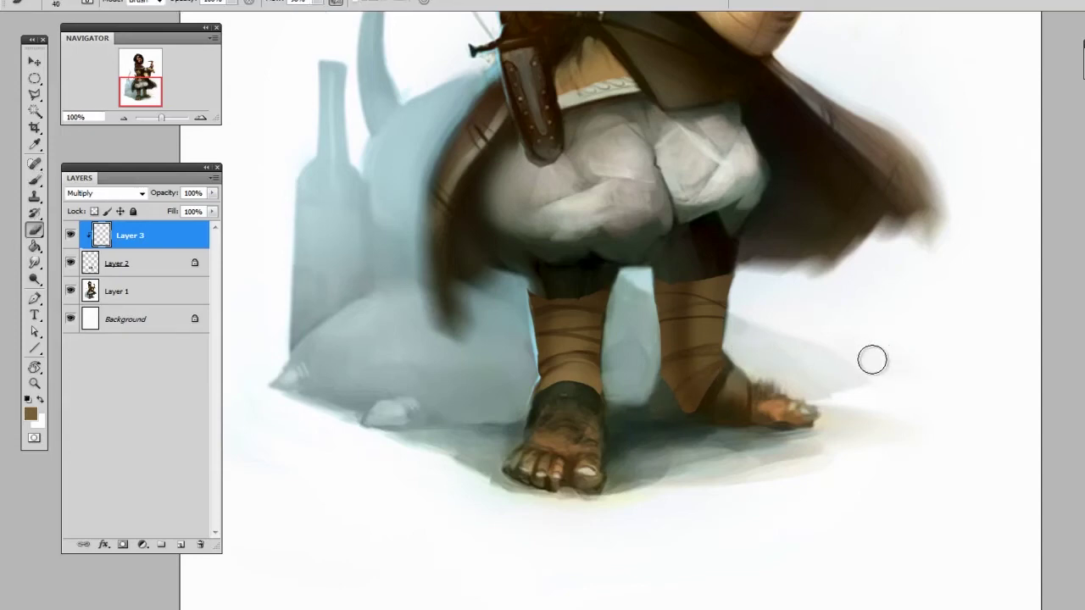
drag(932, 326, 908, 331)
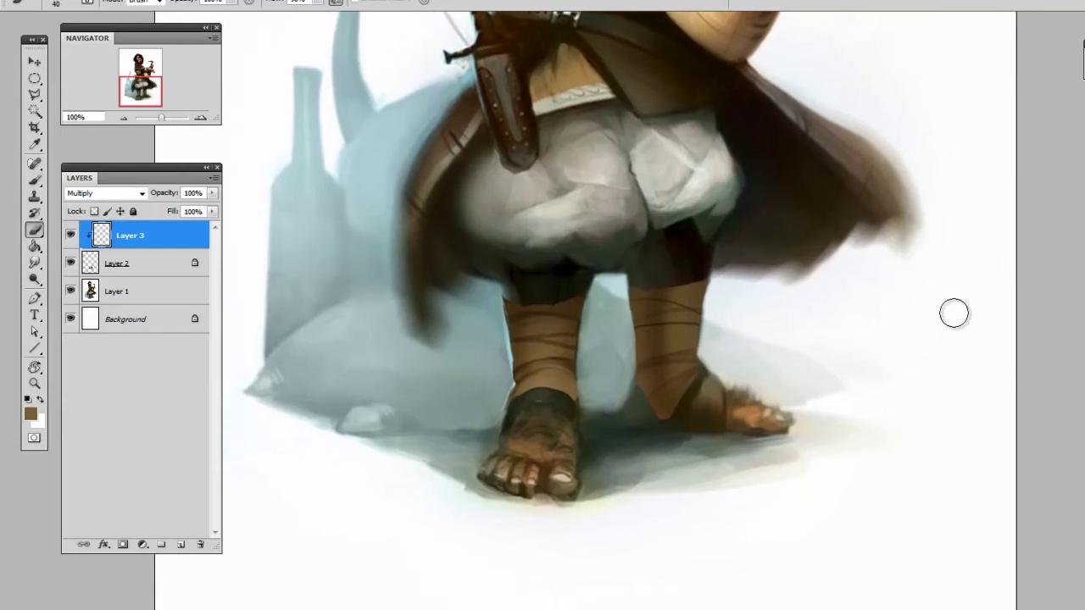
Add another new layer clipped to the shin shapes and set its blend mode to Color Dodge.
click(181, 544)
key(alt+l)
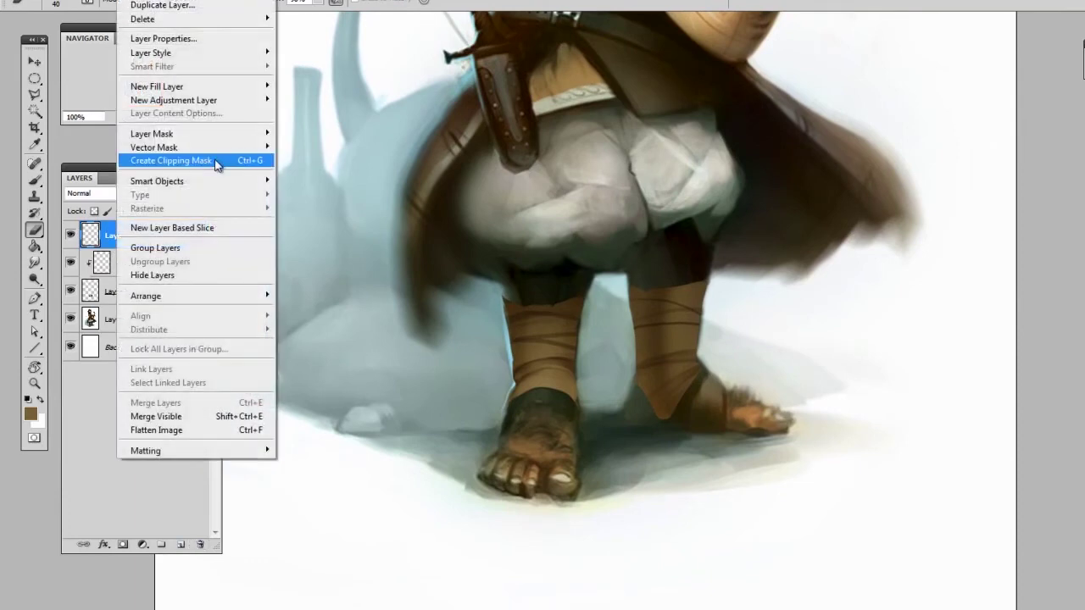
click(225, 163)
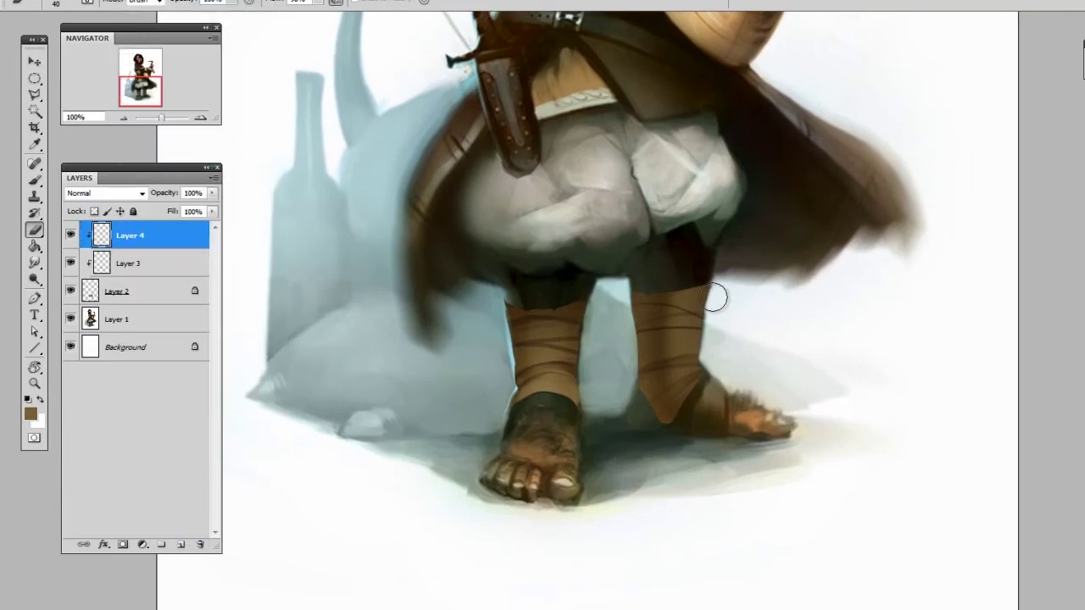
click(83, 196)
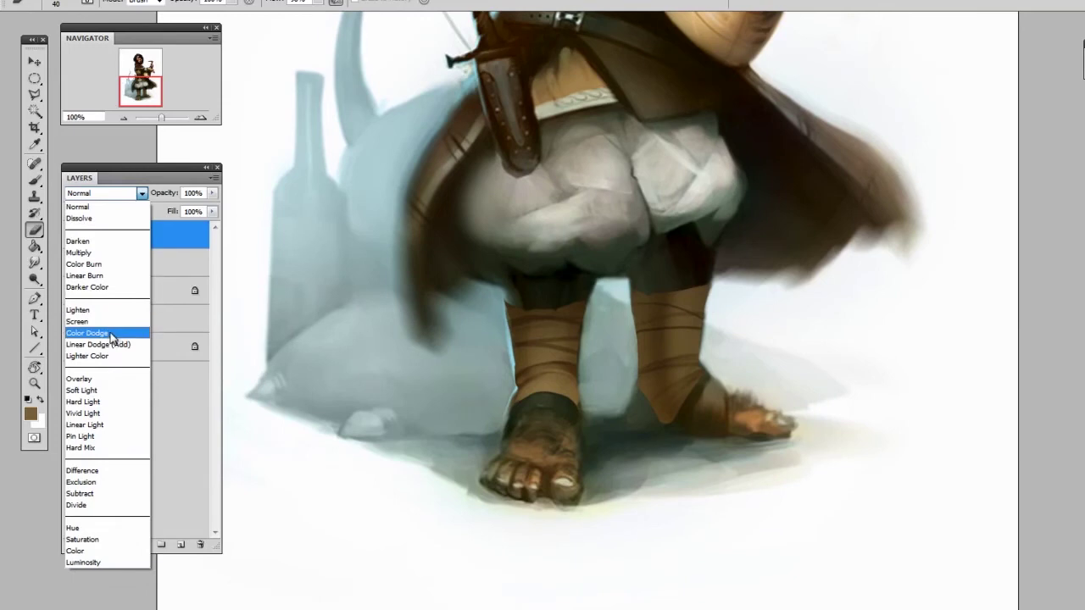
click(114, 334)
Choose the soft round 40 px brush preset and set the foreground color to a slightly darker, less saturated brown.
right_click(668, 313)
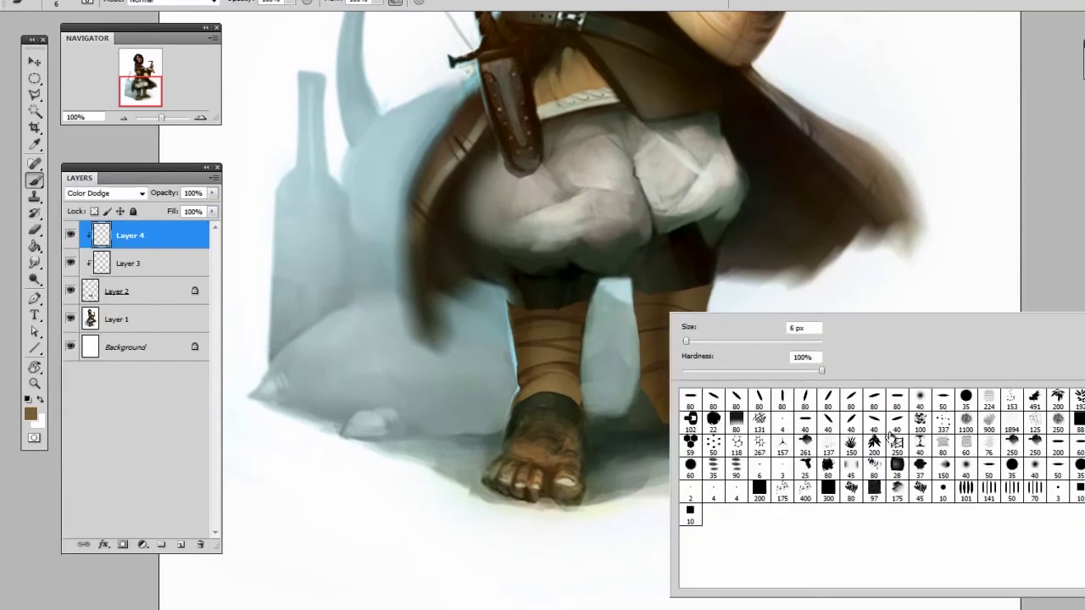
click(924, 399)
drag(588, 413, 593, 412)
key(n)
click(759, 364)
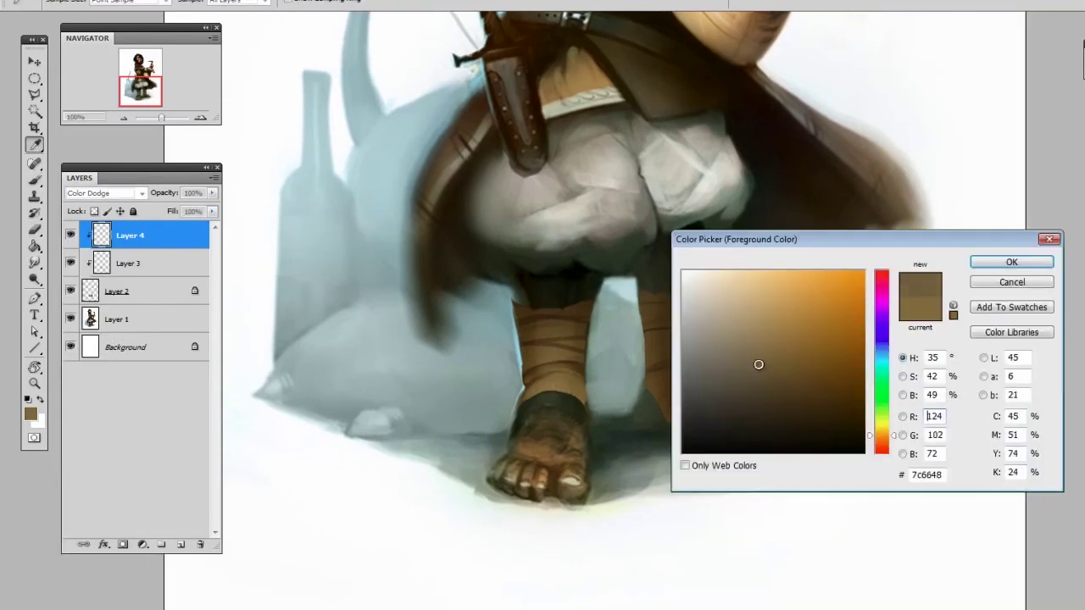
drag(758, 365, 752, 371)
click(1003, 262)
Paint soft warm highlights down the centre of the front shin and along the back shin, varying the brush size.
drag(669, 392, 695, 315)
drag(575, 255, 579, 344)
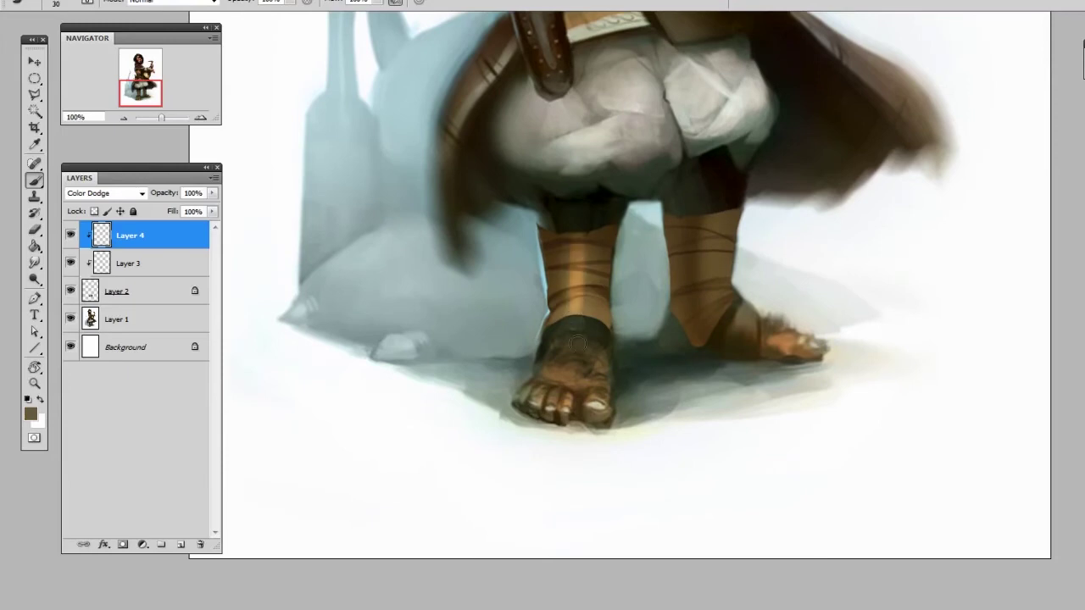
drag(576, 262, 577, 269)
key(bracketleft)
key(bracketleft)
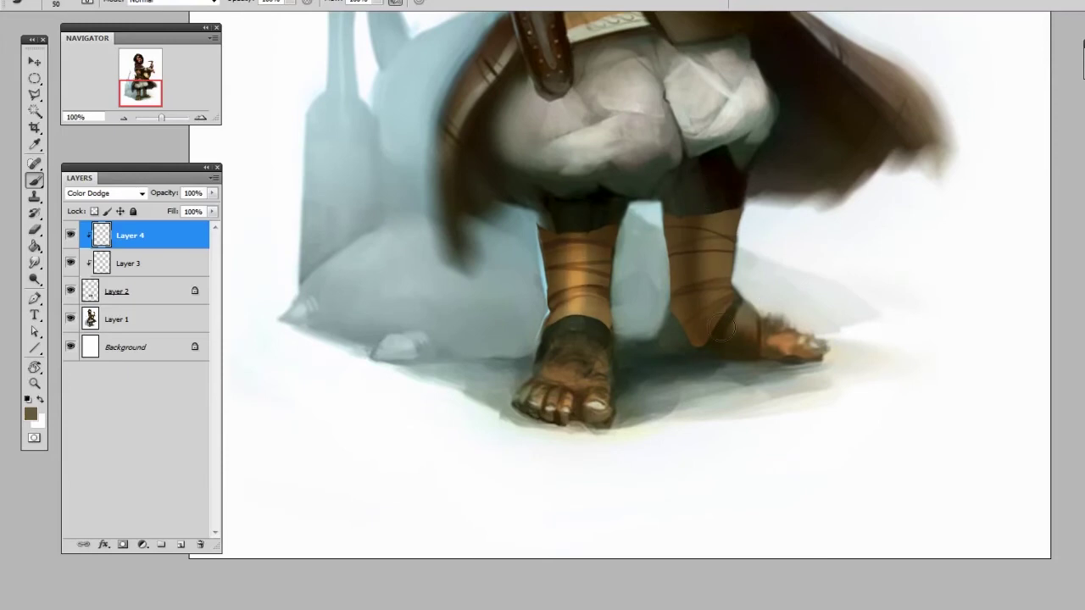
drag(713, 244, 714, 313)
drag(898, 262, 890, 278)
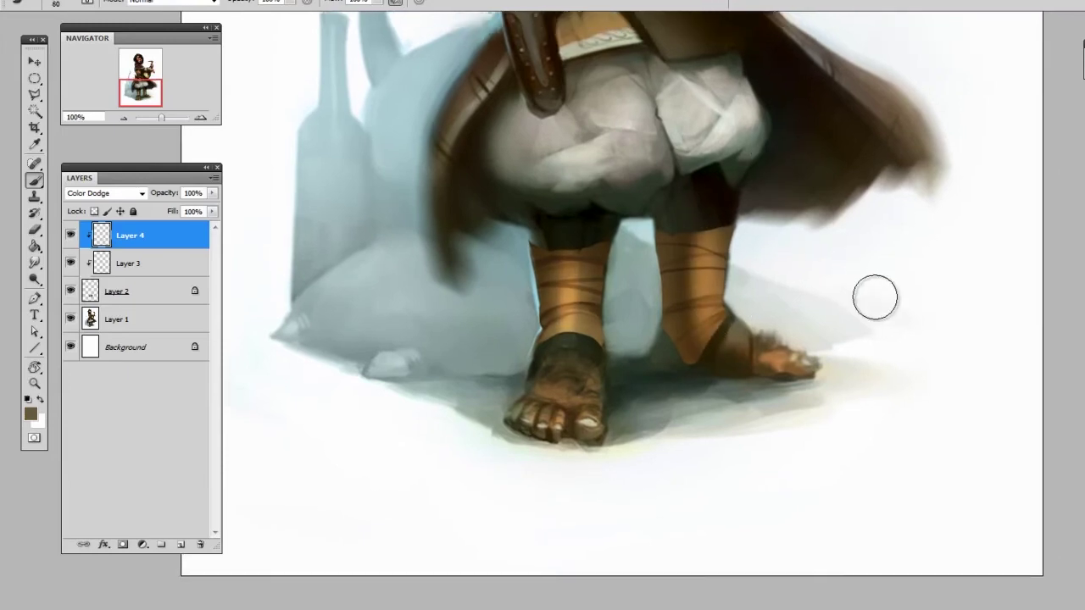
Lower the Color Dodge layer's opacity to 42% to soften the highlights.
drag(212, 197, 177, 211)
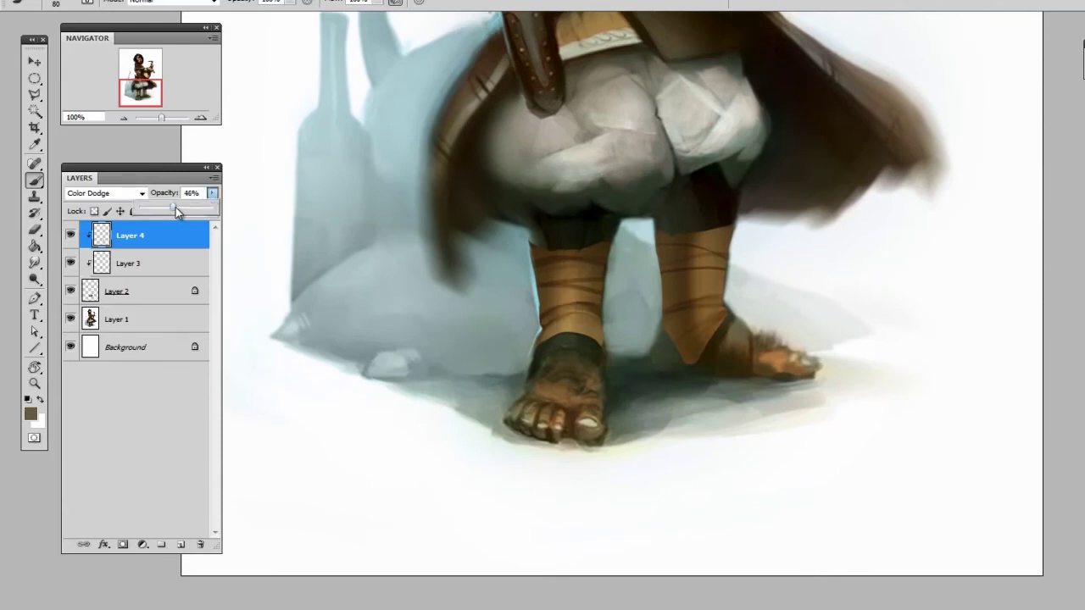
drag(174, 211, 170, 211)
drag(935, 230, 913, 282)
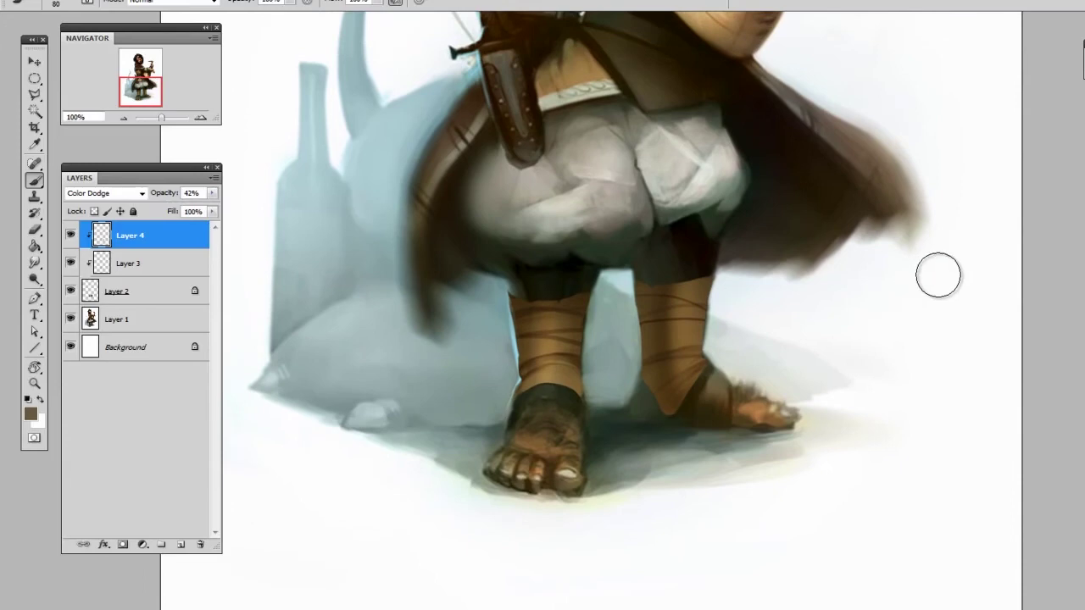
key(ctrl+minus)
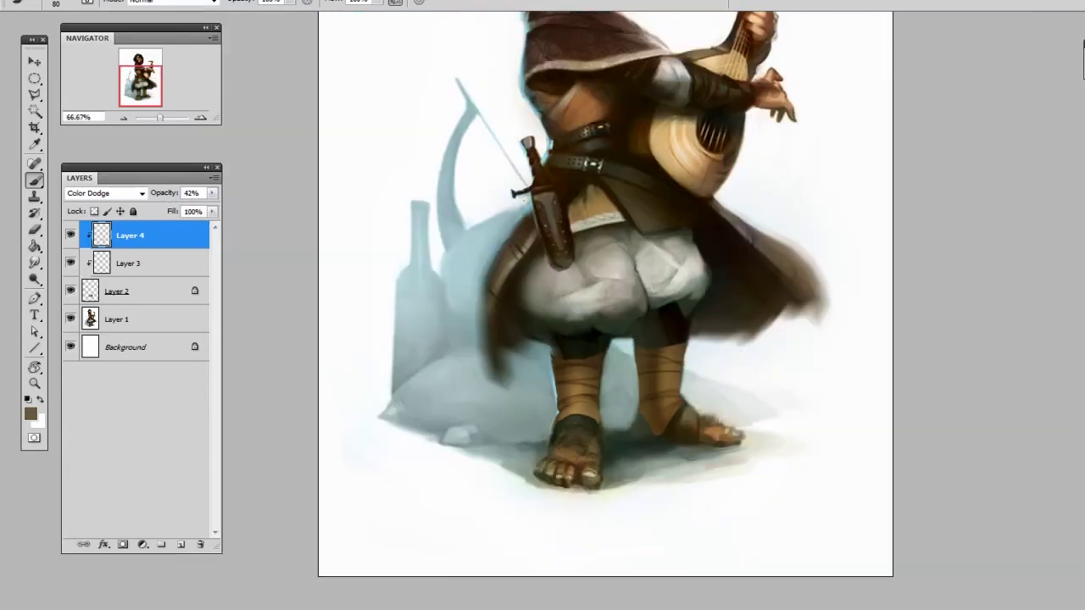